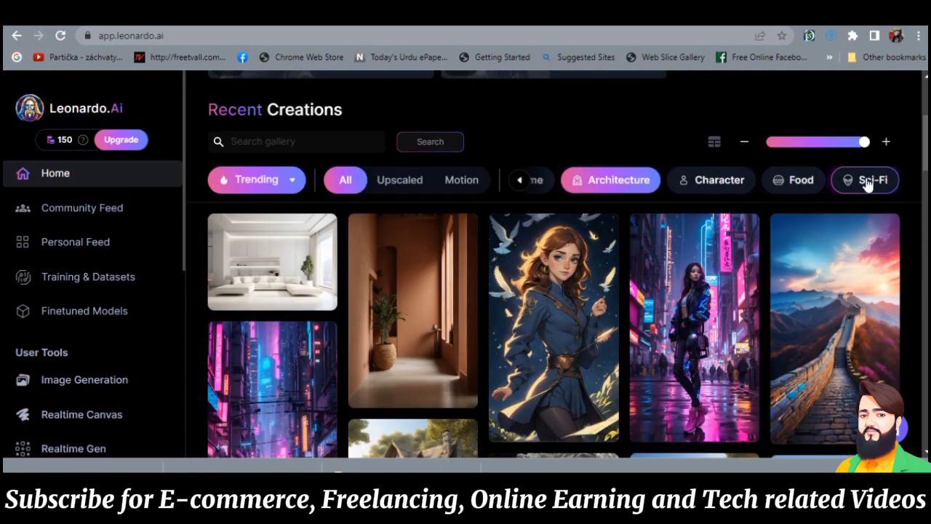
- Filter the Recent Creations gallery by the Food category and browse the food images
click(803, 183)
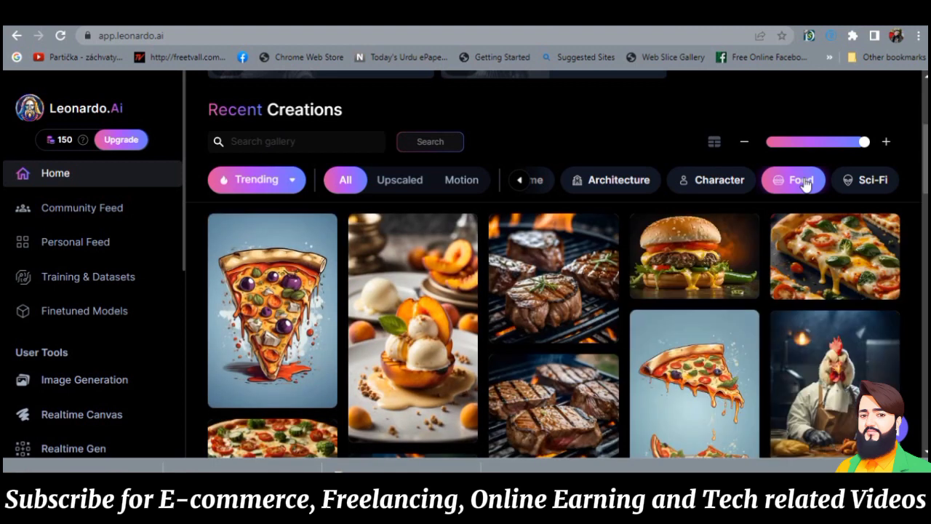
scroll(805, 184, down, 4)
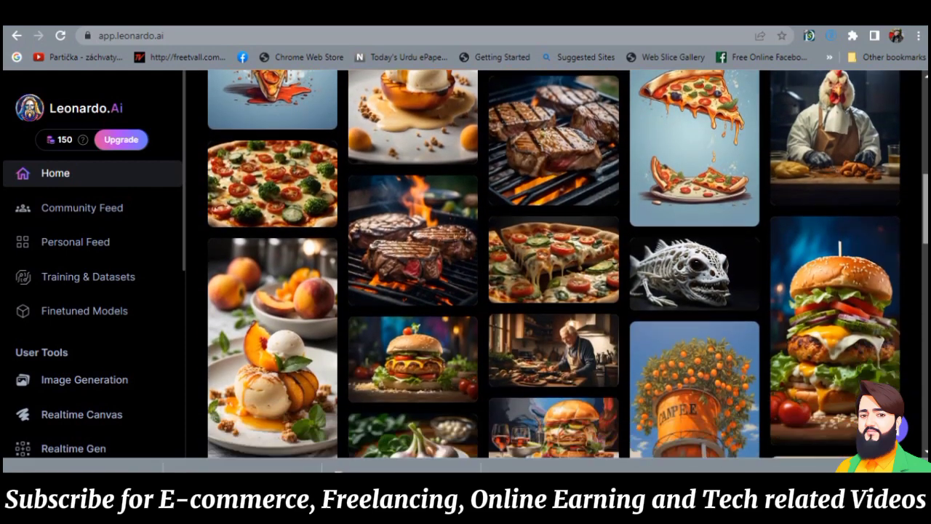
scroll(567, 264, down, 5)
scroll(567, 264, down, 5)
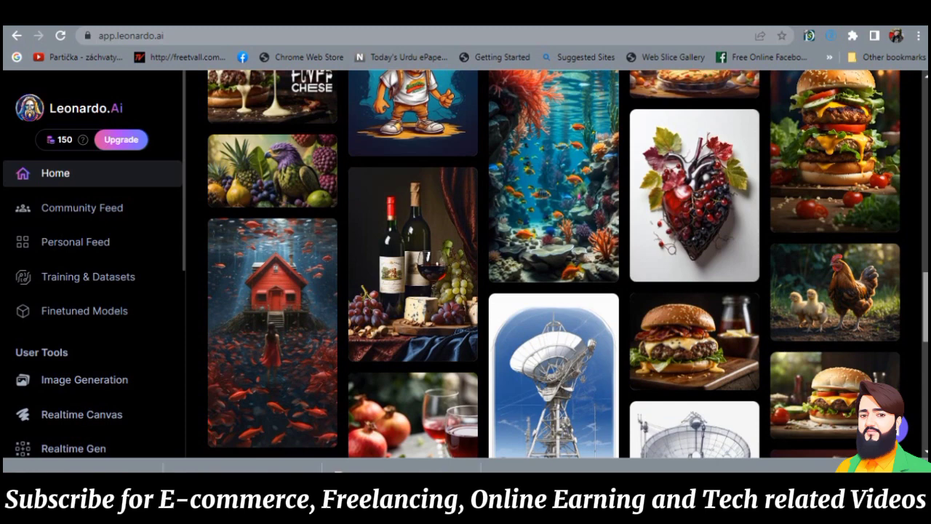
scroll(568, 264, down, 3)
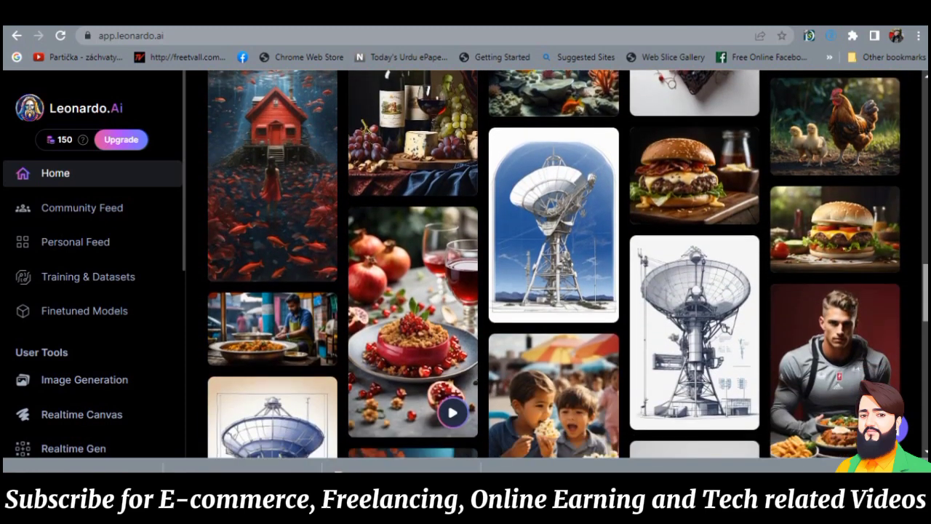
scroll(552, 264, up, 8)
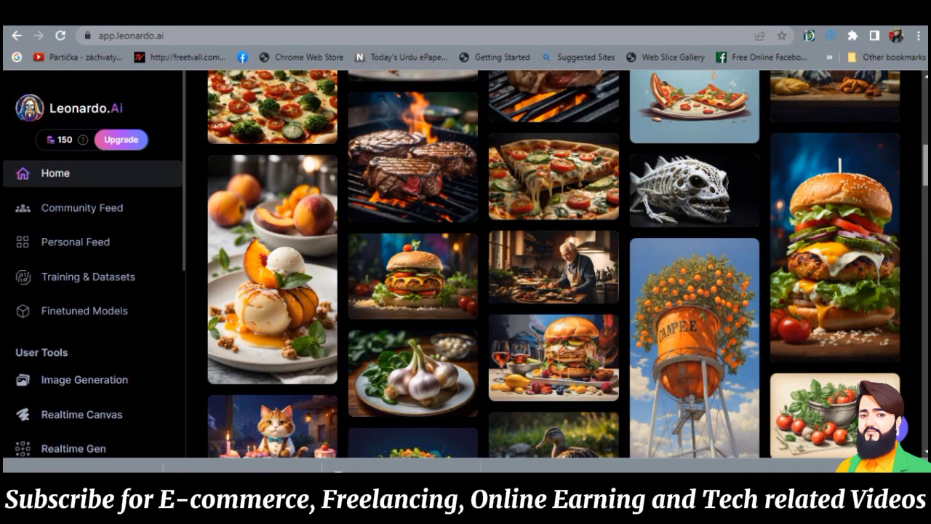
scroll(553, 264, up, 5)
scroll(553, 291, down, 3)
scroll(552, 290, up, 1)
scroll(748, 175, down, 1)
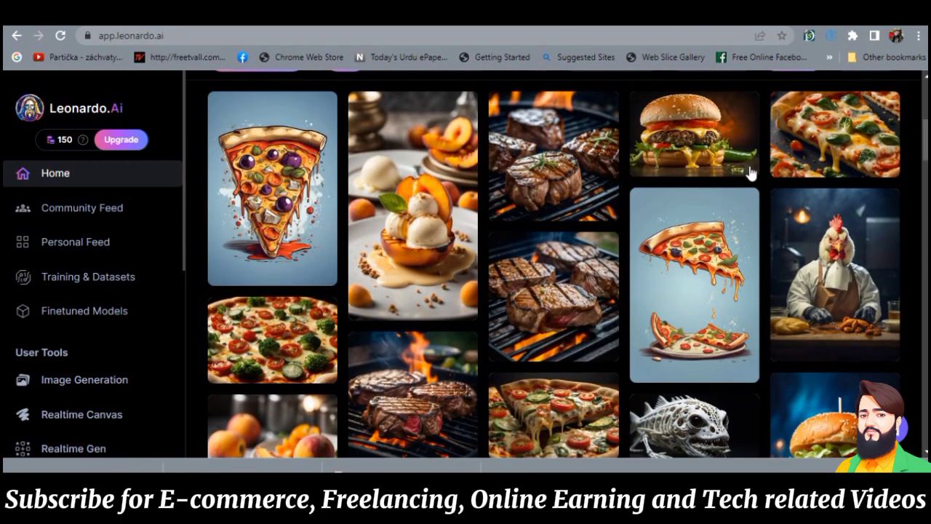
- Open the cheeseburger image with the jalapeño and start a new generation from its PhotoReal v2 workflow
click(697, 146)
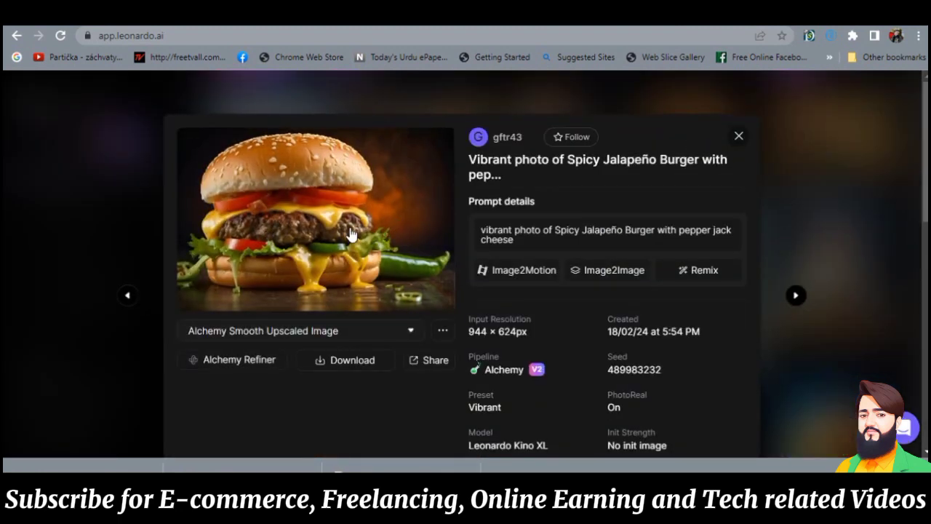
scroll(465, 291, down, 2)
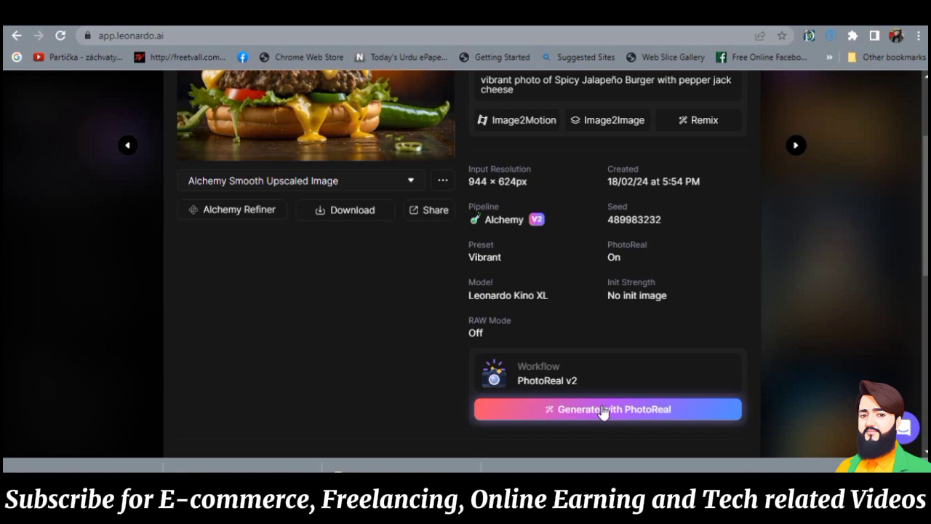
click(602, 409)
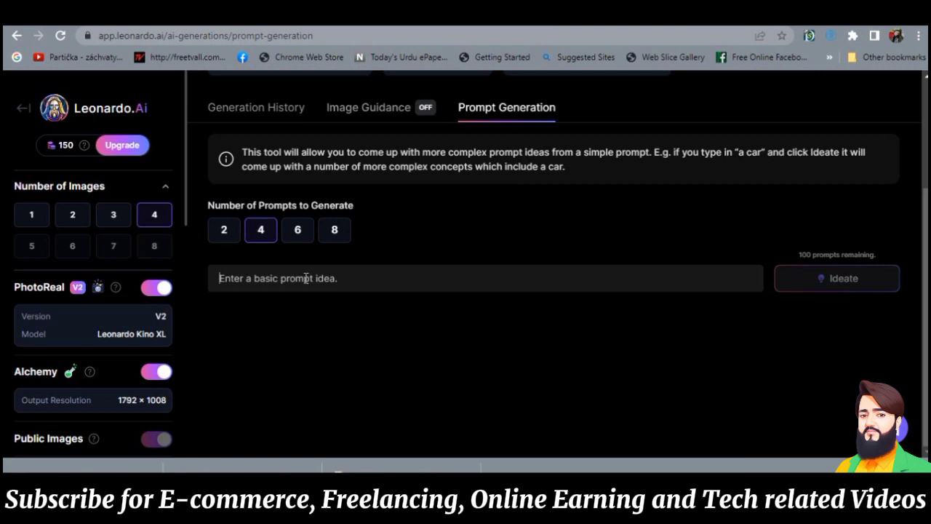
- Enter "Food presentation background high definition photographic creative image" as the basic idea for prompt generation
text(Food presentation background high definition photographic creative image)
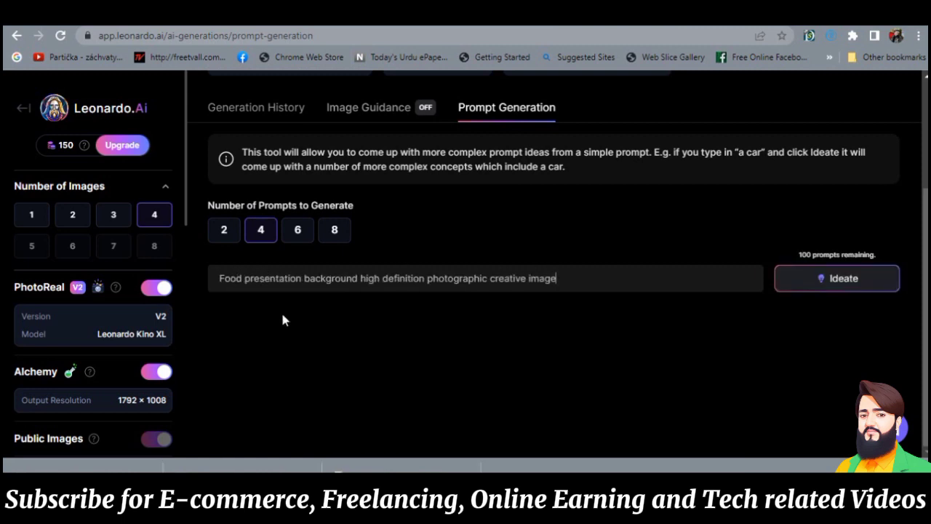
scroll(553, 291, up, 3)
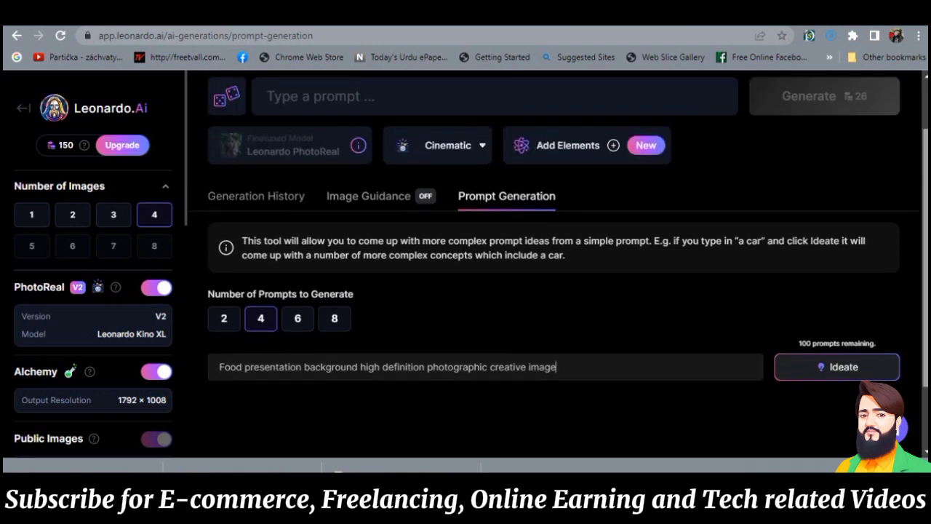
scroll(493, 218, down, 2)
scroll(493, 218, up, 1)
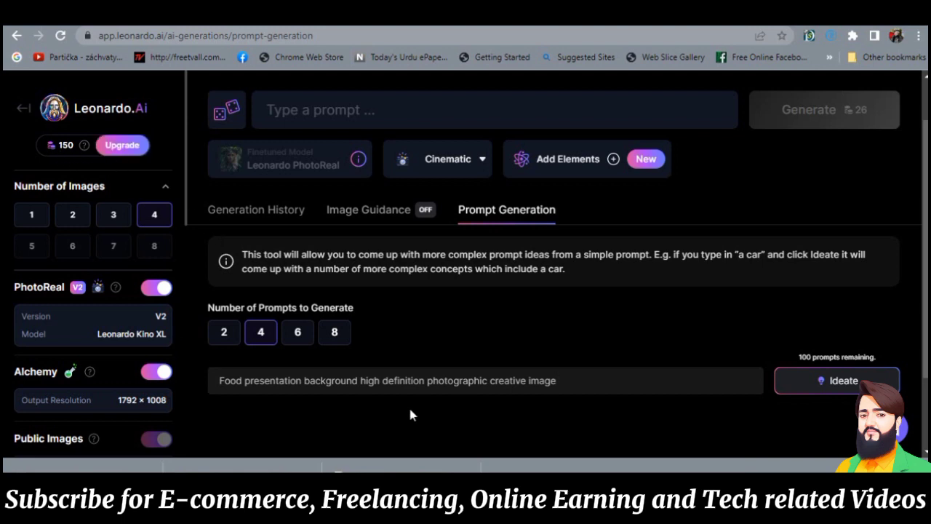
drag(186, 210, 186, 219)
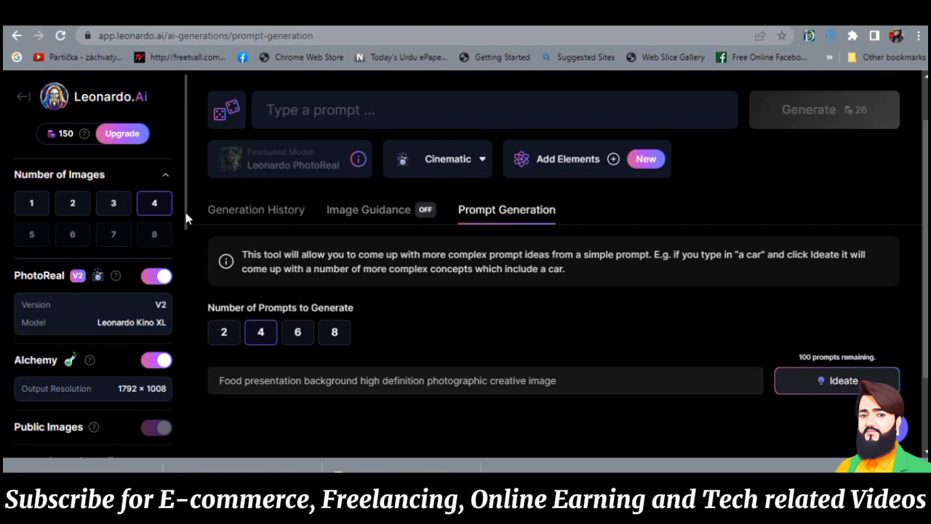
- Generate images from the main prompt "Food presentation background high definition photographic creative image"
click(342, 109)
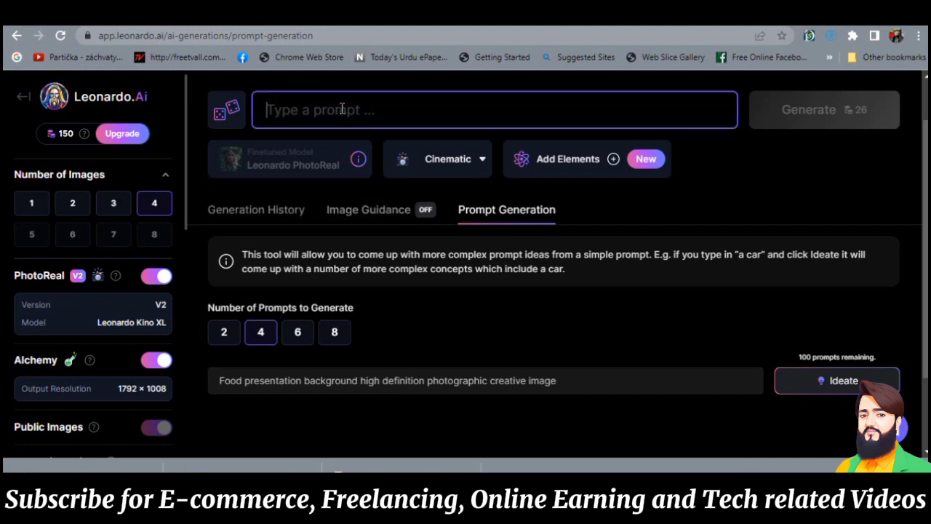
text(Food presentation background high definition photographic creative image)
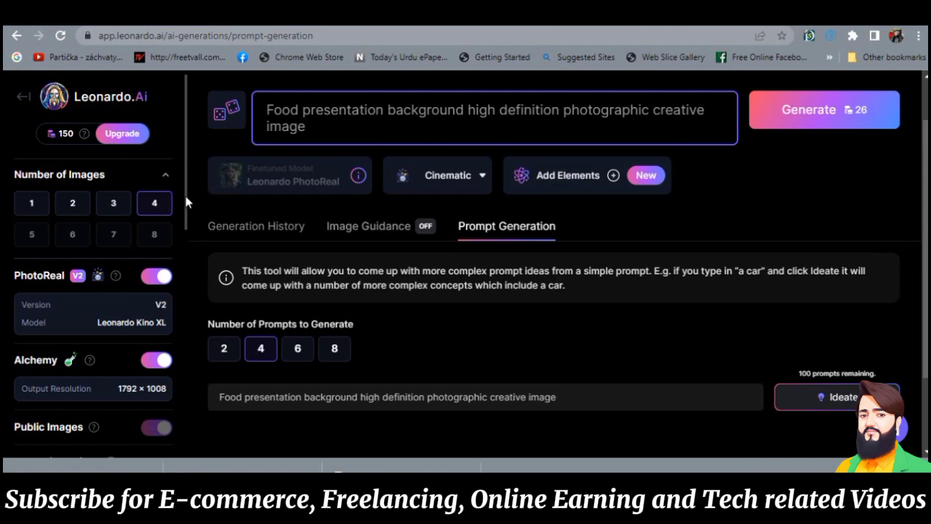
drag(187, 201, 188, 425)
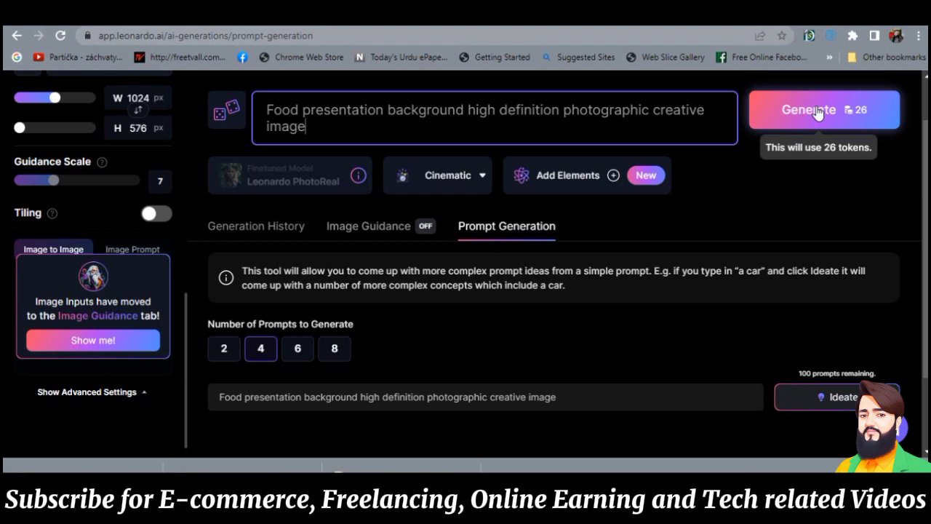
click(800, 109)
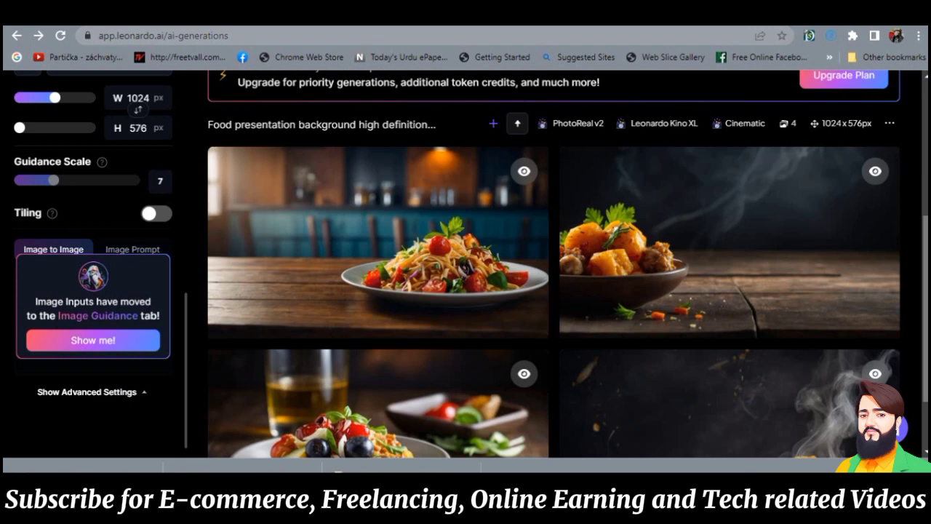
- Open the generated image of the pasta plate in front of the blue bar and upscale it with Alchemy Smooth
scroll(552, 264, down, 1)
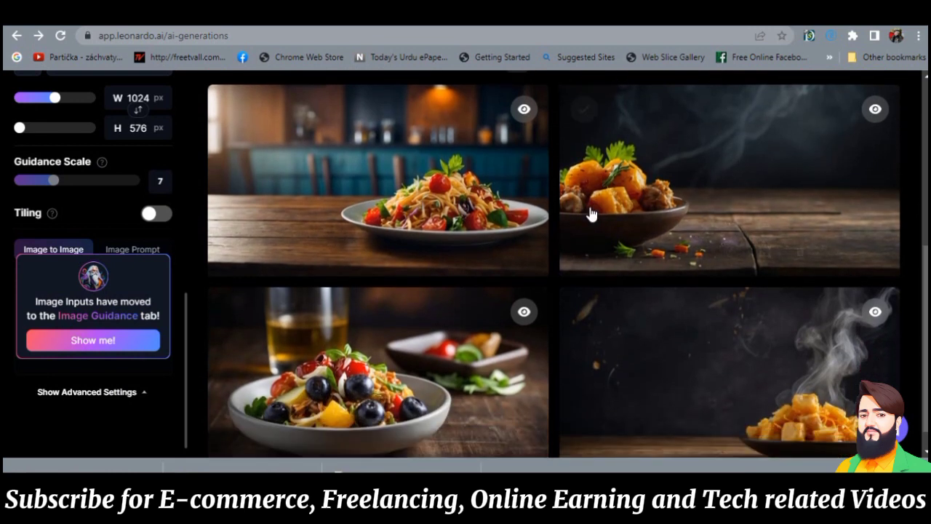
mouse_move(435, 206)
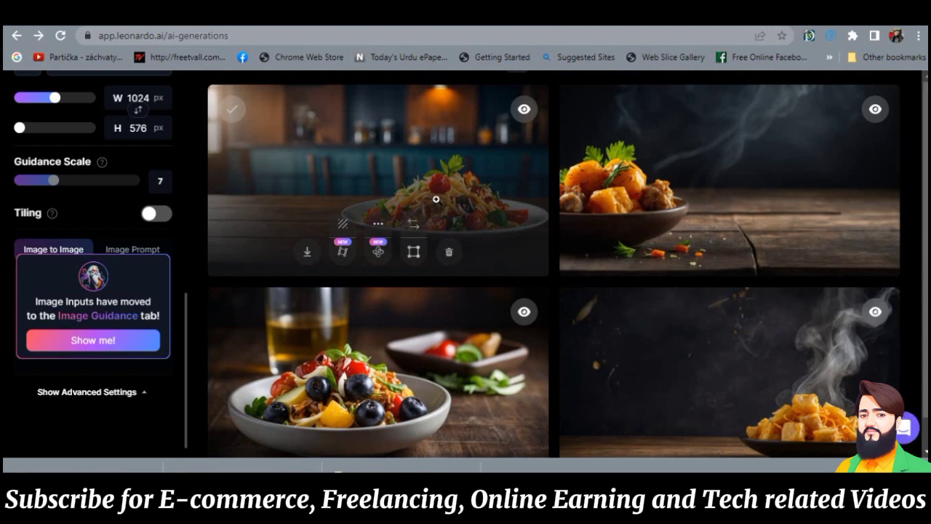
click(437, 206)
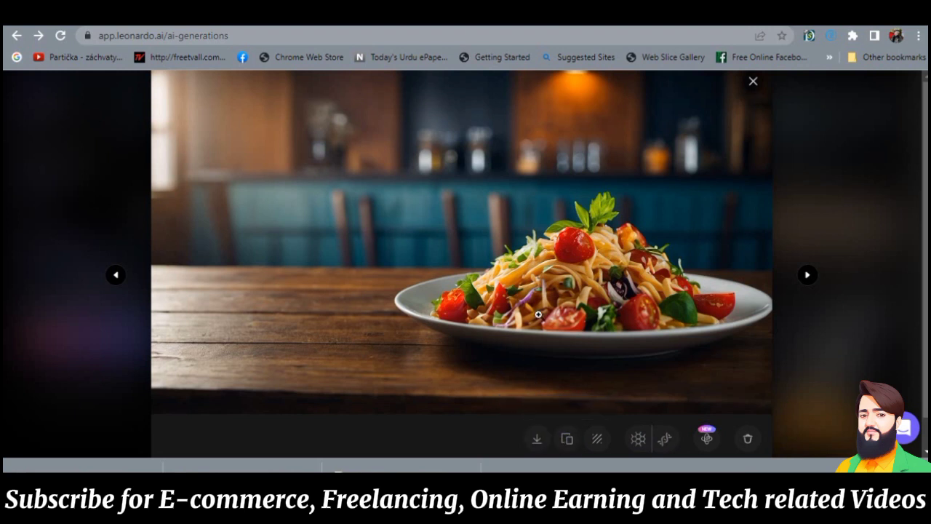
click(640, 441)
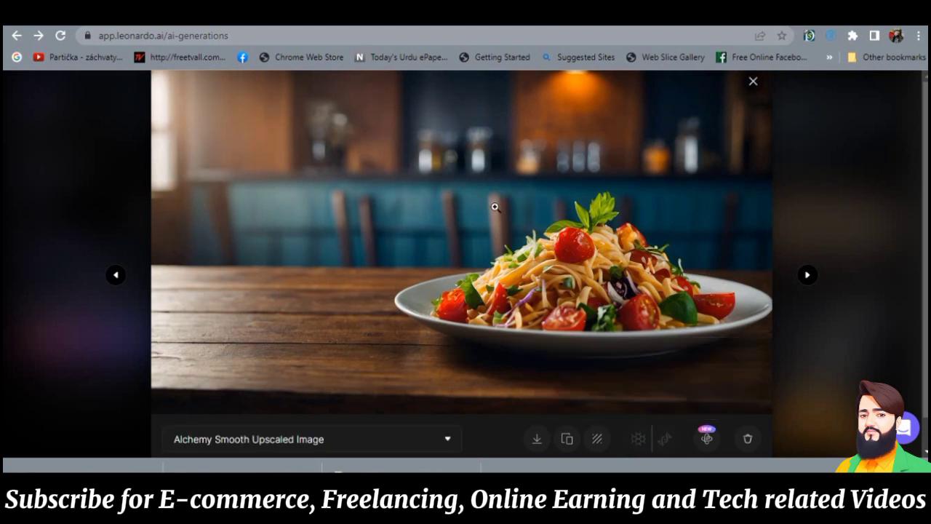
- Inspect the upscaled pasta image at full size and download it
click(401, 211)
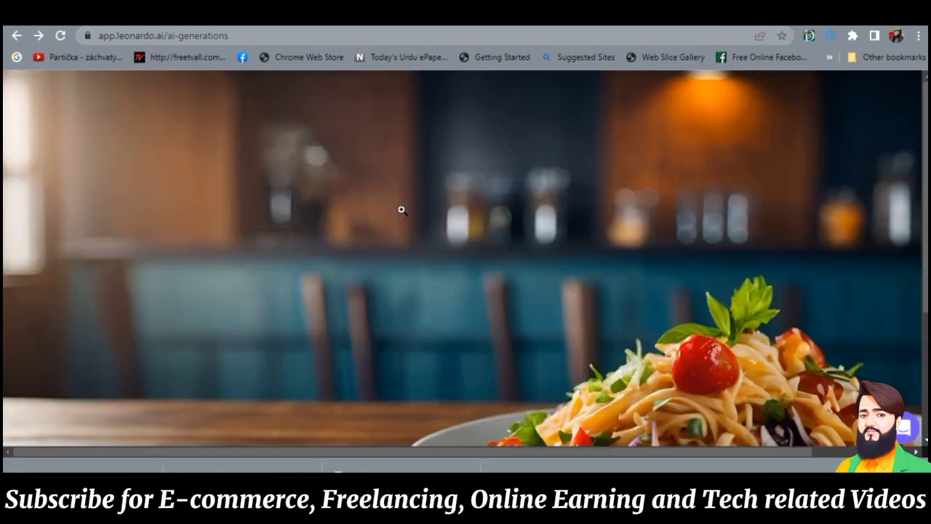
click(401, 210)
click(549, 257)
drag(925, 247, 925, 360)
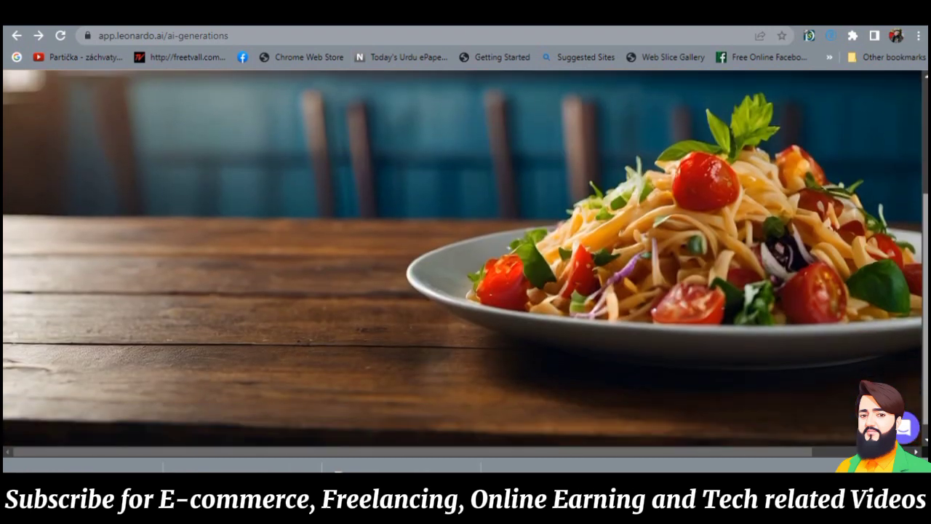
click(703, 315)
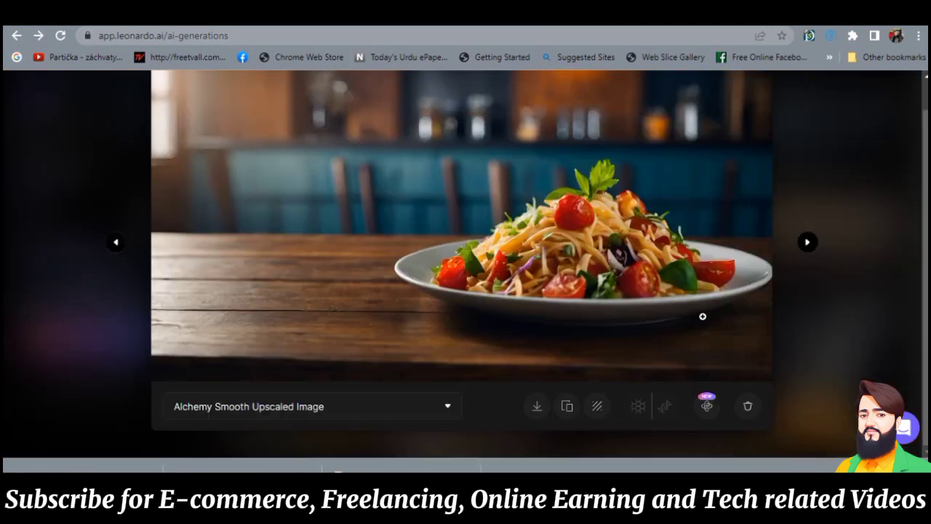
click(536, 408)
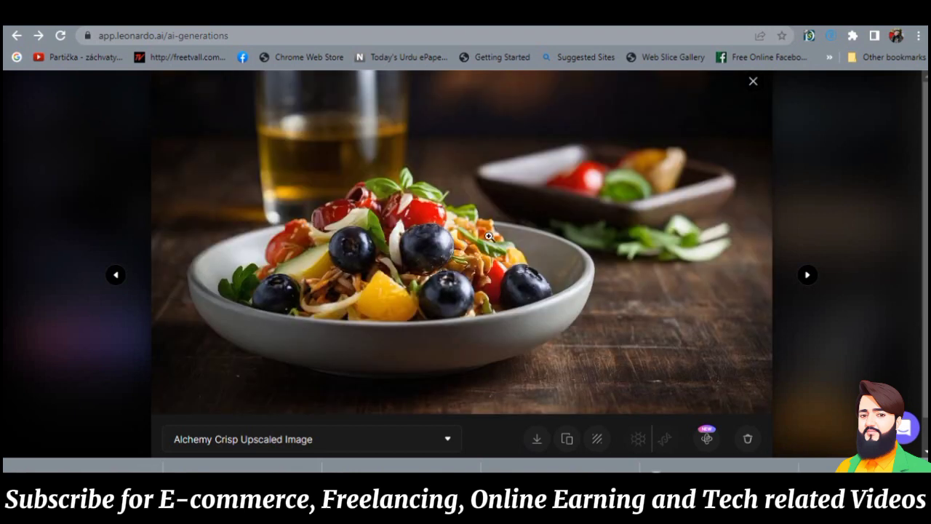
- Inspect the Alchemy Crisp upscaled image of the blueberry salad bowl enlarged and download it
click(489, 237)
click(408, 340)
click(376, 330)
click(377, 397)
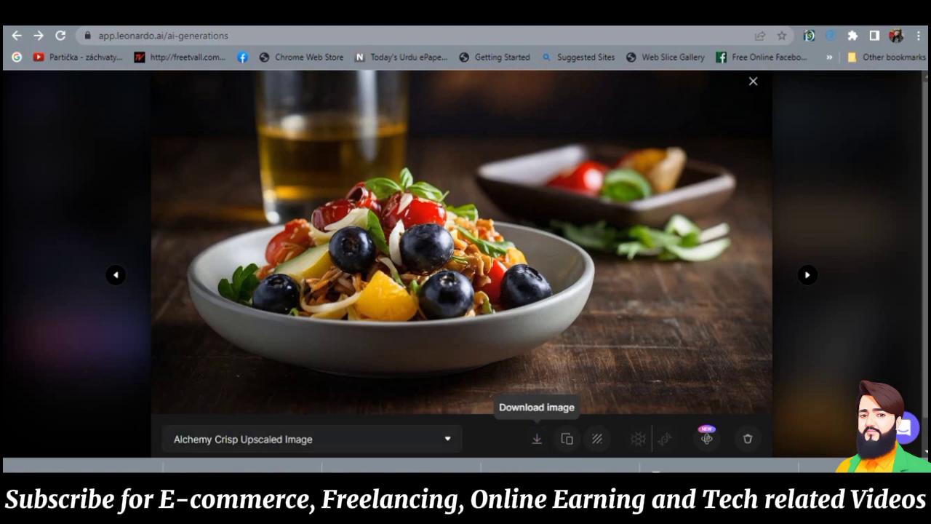
click(537, 439)
- Show the downloaded salad bowl image in its folder, check its file details and close the folder window
right_click(149, 466)
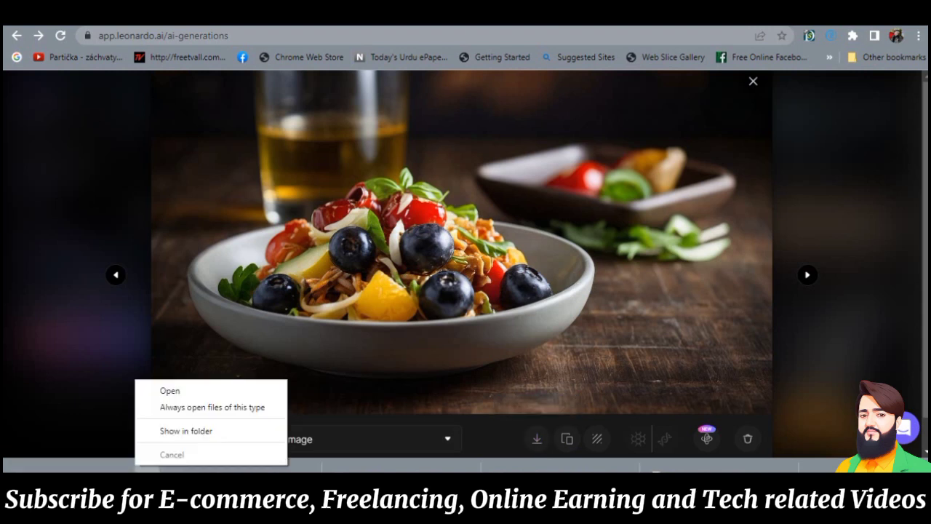
click(195, 431)
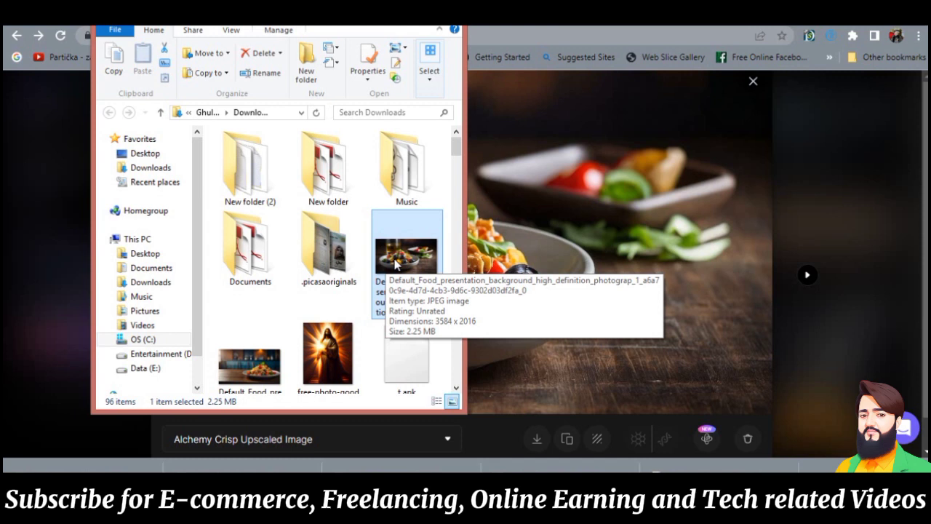
click(445, 24)
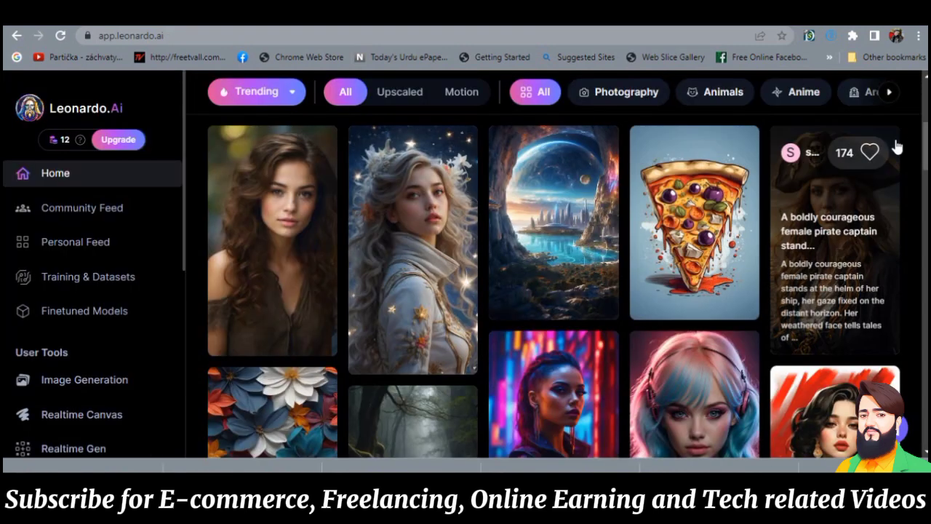
scroll(557, 262, down, 3)
scroll(553, 262, down, 5)
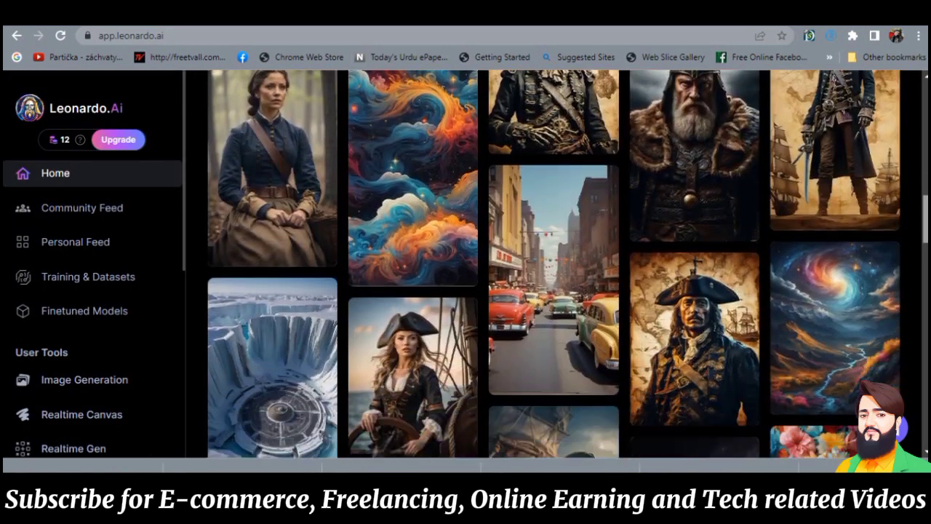
scroll(552, 262, down, 2)
scroll(552, 262, down, 2)
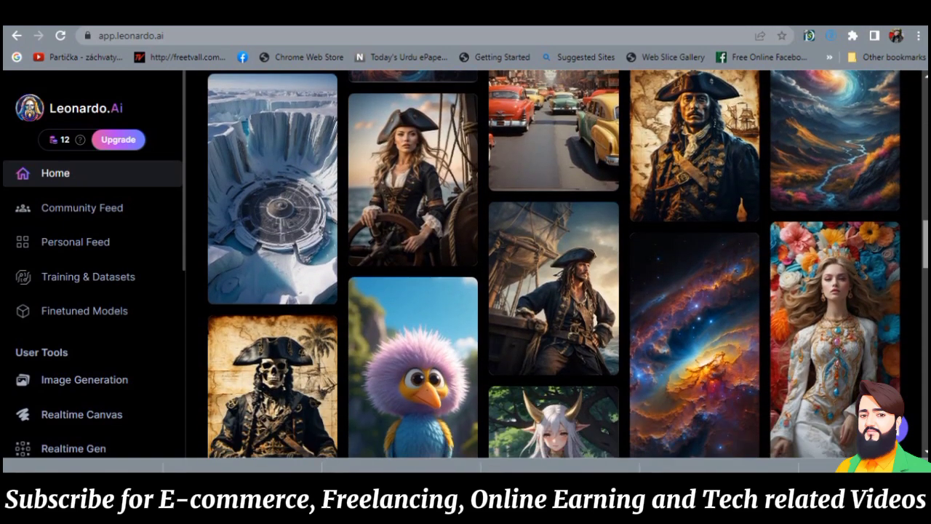
scroll(553, 262, up, 15)
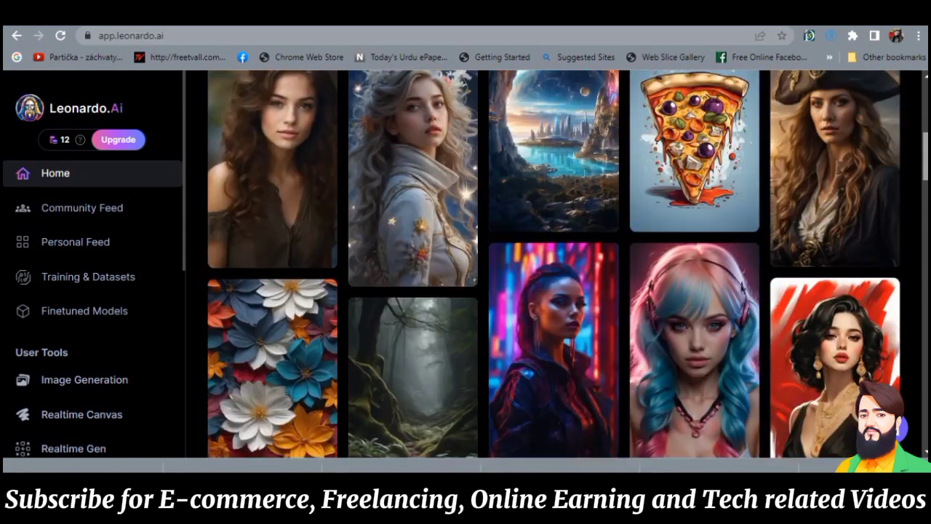